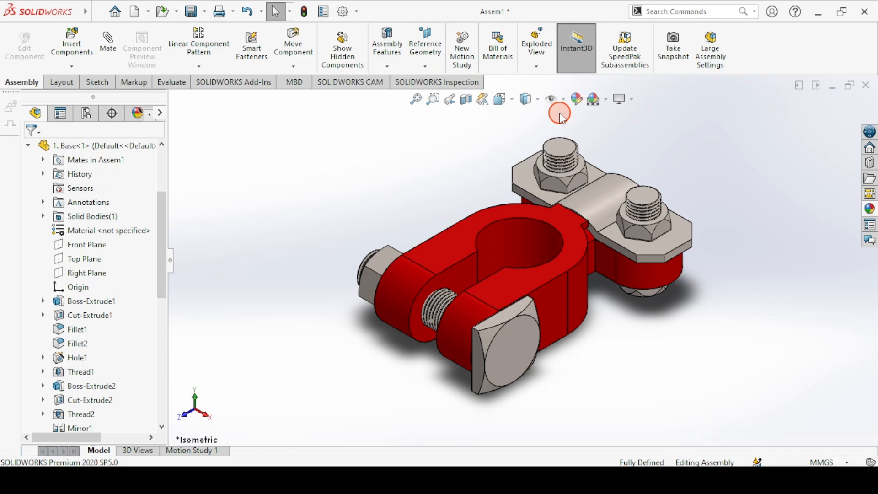
Step: Start a new exploded view of the clamp assembly with room around it for moving the parts
left_click(536, 54)
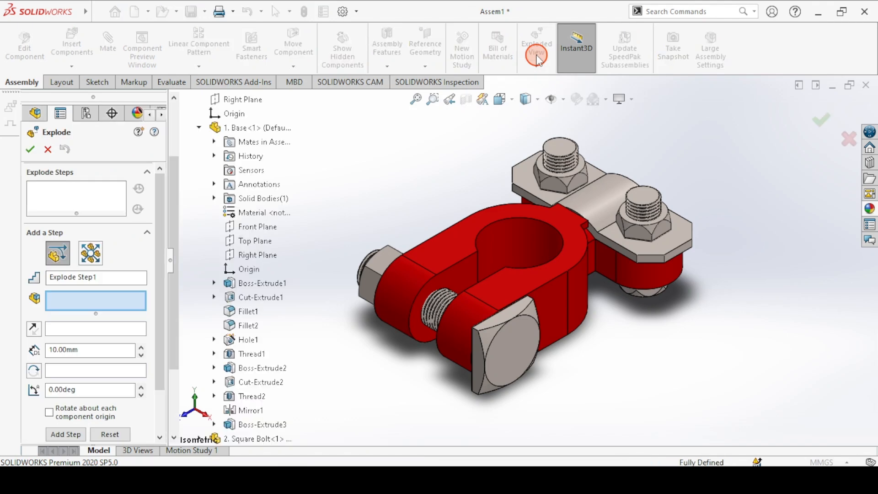
scroll(156, 201, "down", 3)
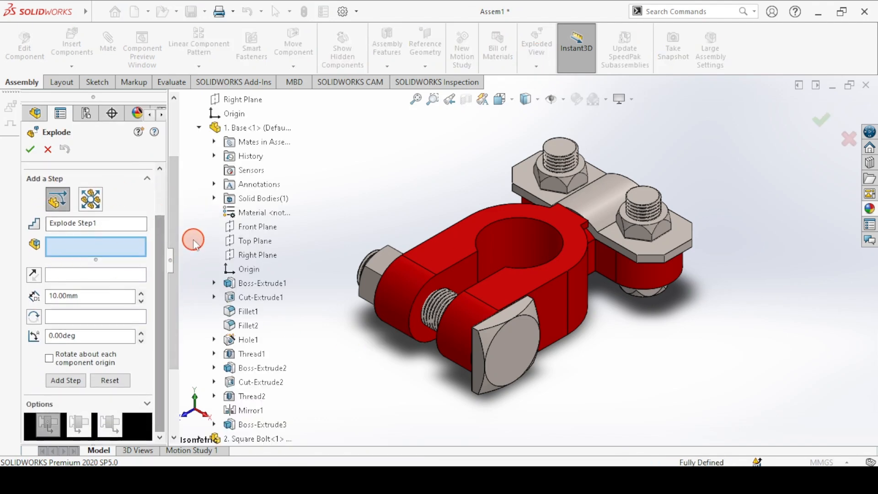
scroll(473, 254, "up", 3)
scroll(476, 257, "up", 2)
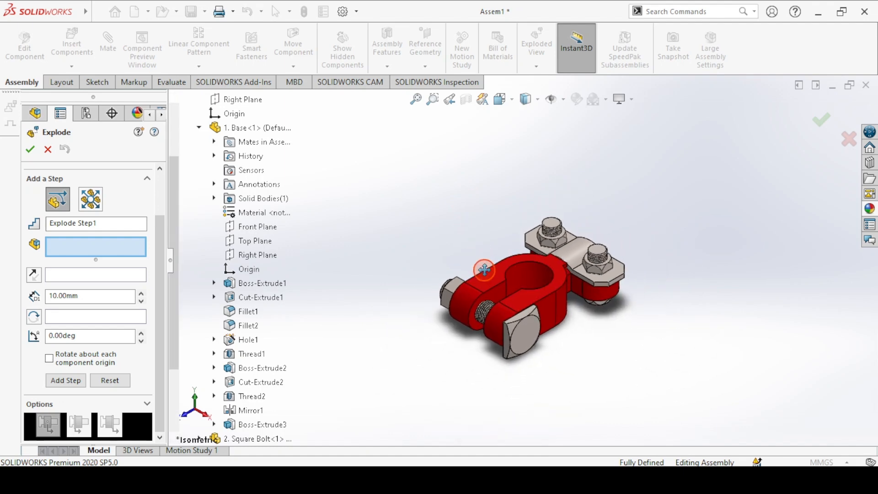
middle_click_drag(476, 263, 494, 278, "ctrl")
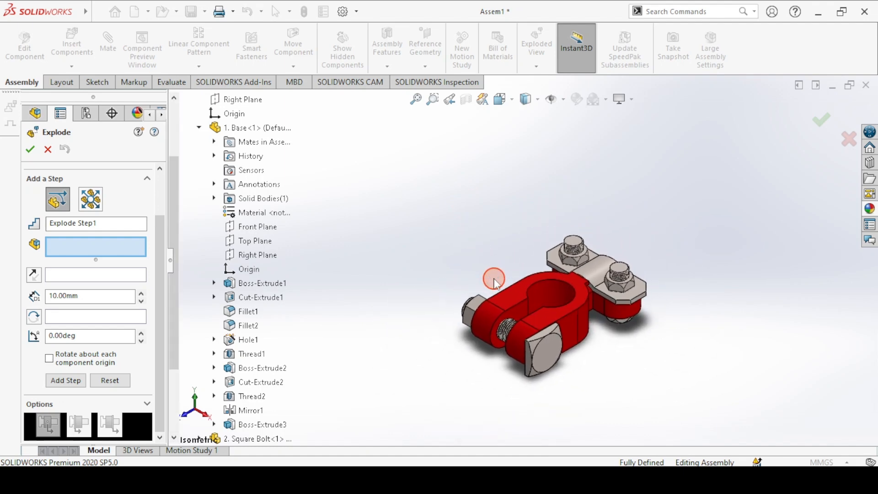
scroll(499, 288, "up", 1)
scroll(504, 295, "up", 1)
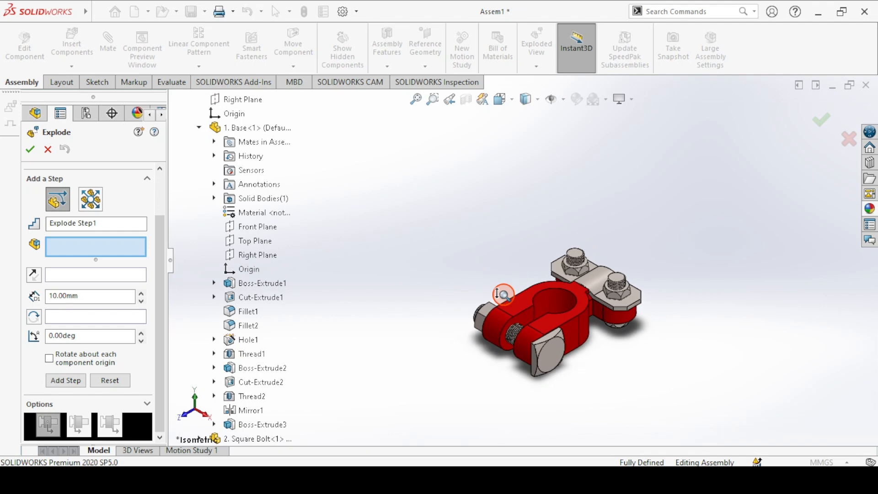
middle_click_drag(505, 298, 545, 245, "ctrl")
scroll(541, 245, "up", 1)
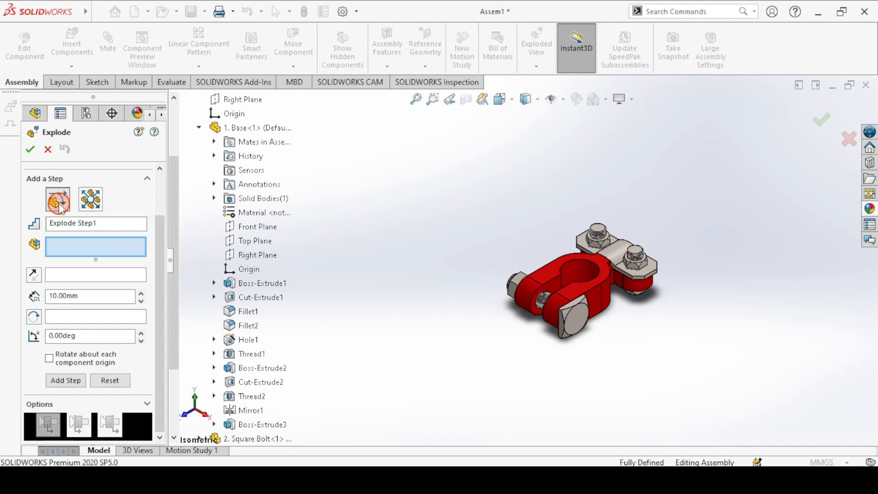
left_click(58, 203)
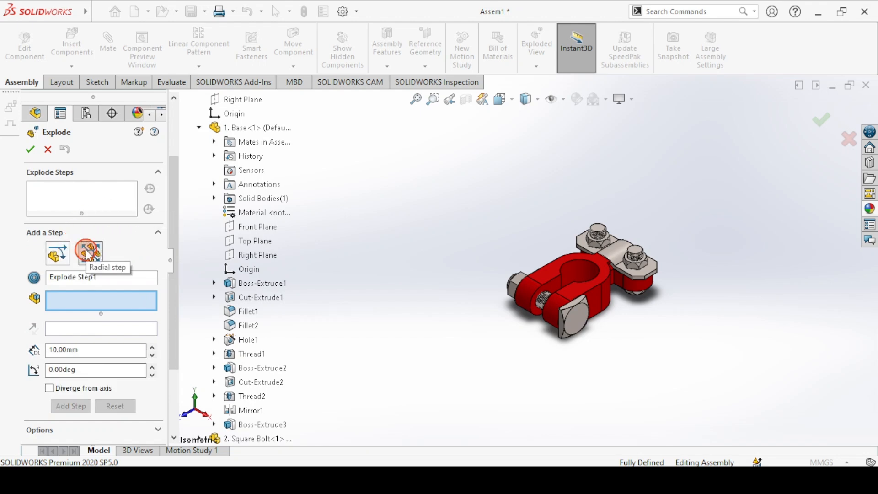
left_click(90, 252)
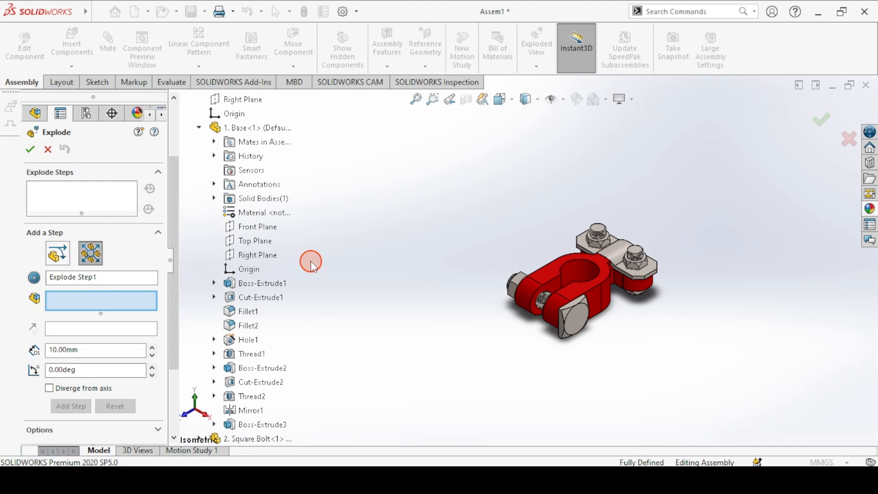
left_click(91, 256)
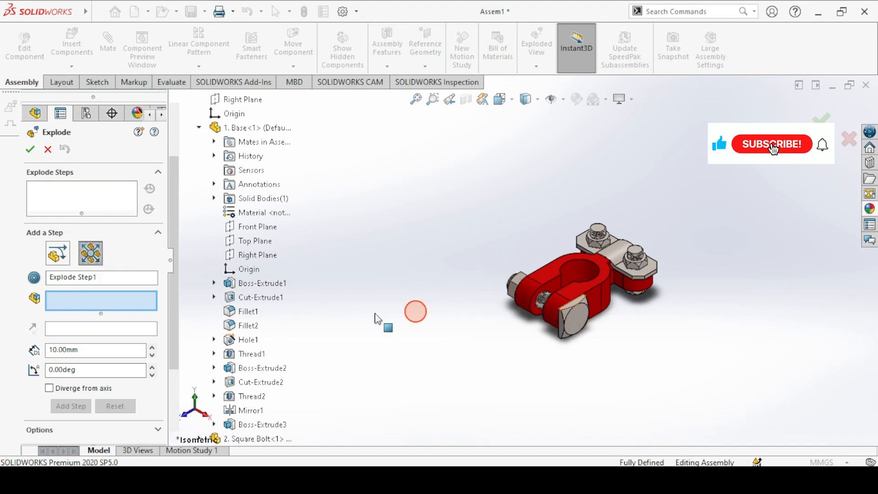
left_click(69, 261)
Step: Add a regular explode step that moves Nut A about 70 mm along the X axis, away from the square bolt's head
left_click(520, 278)
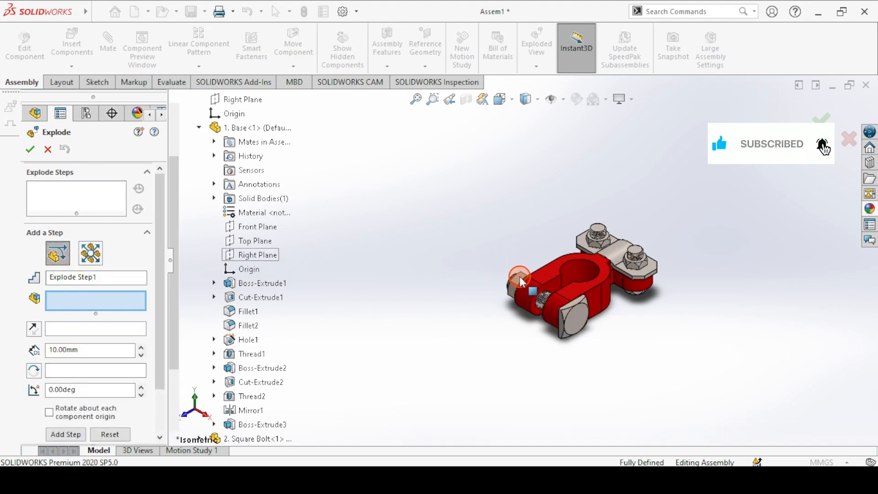
left_click(545, 305)
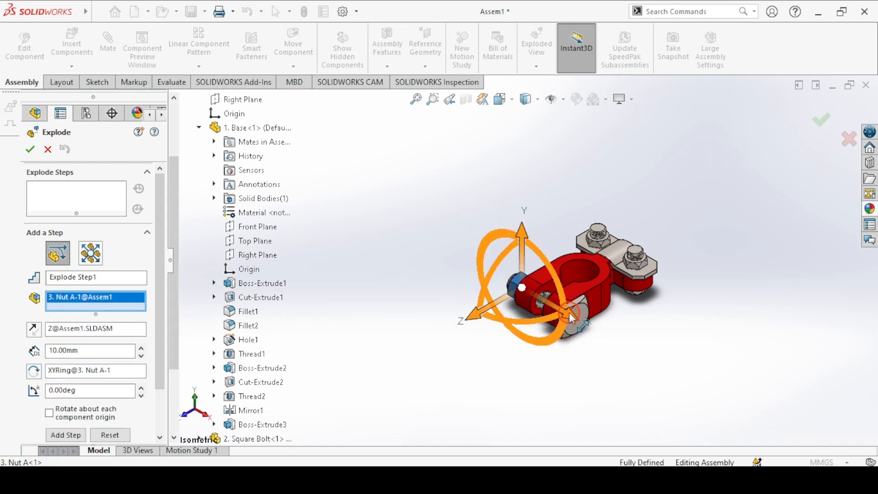
left_click_drag(570, 316, 526, 288)
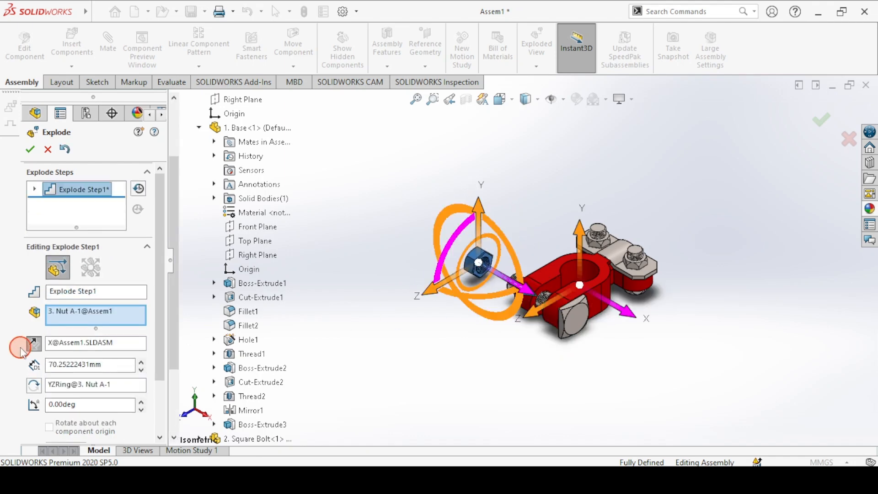
scroll(133, 323, "down", 2)
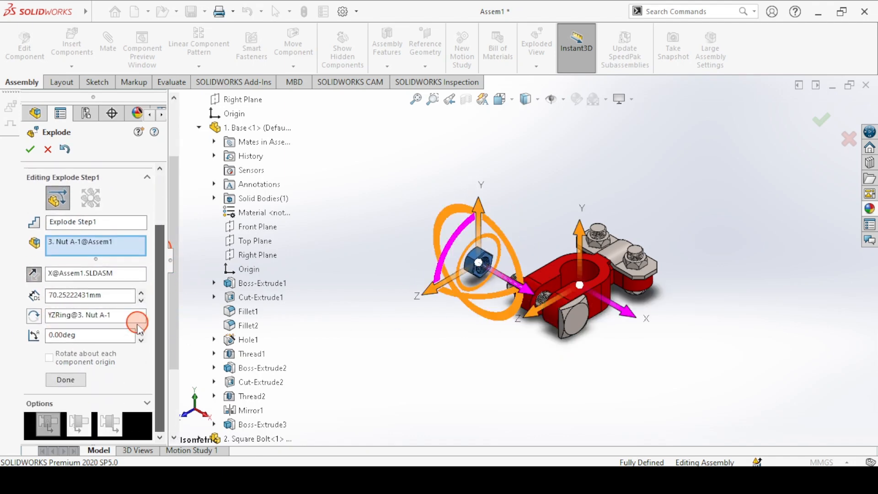
left_click(68, 376)
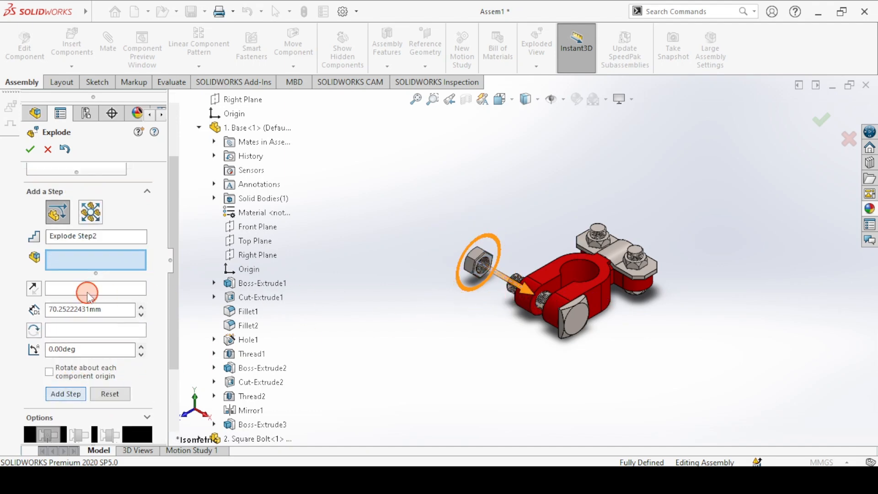
Step: Add an explode step that pulls the square bolt about 160 mm out of the base along the X axis
left_click(574, 322)
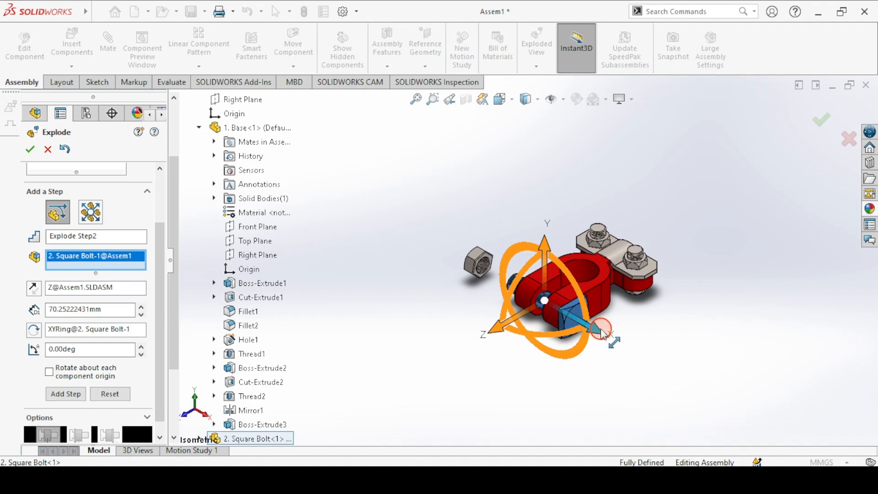
left_click_drag(599, 333, 695, 401)
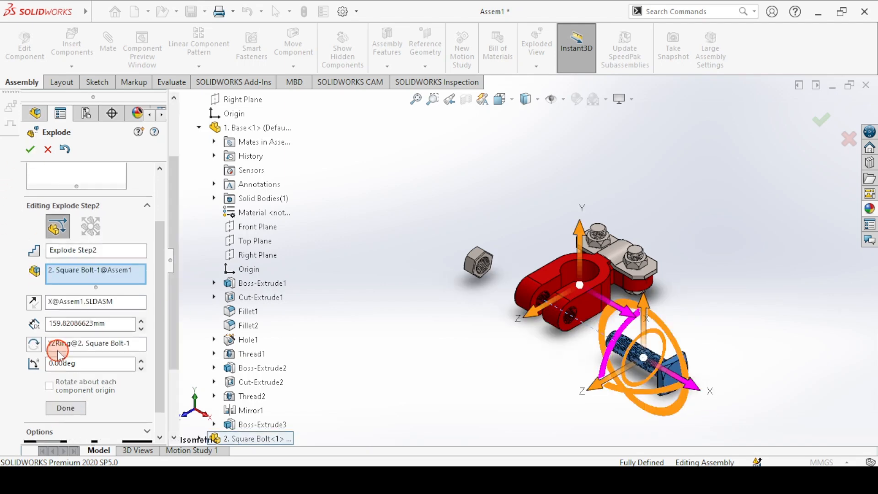
left_click(65, 408)
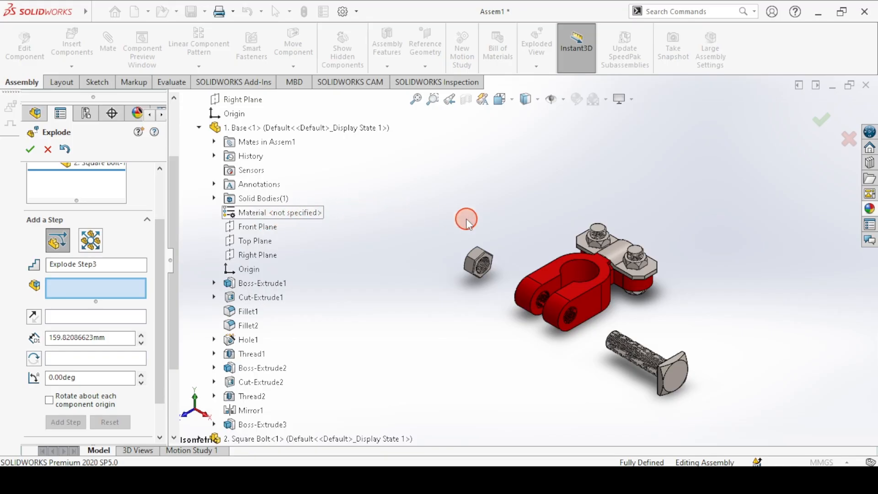
Step: Add an explode step that lifts both B nuts together about 143 mm upward along the Y axis
left_click(596, 245)
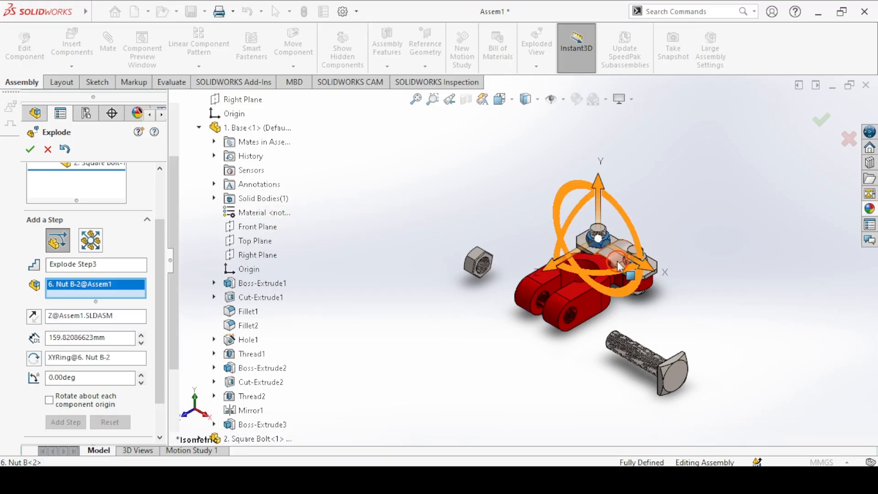
middle_click_drag(647, 263, 633, 286, "ctrl")
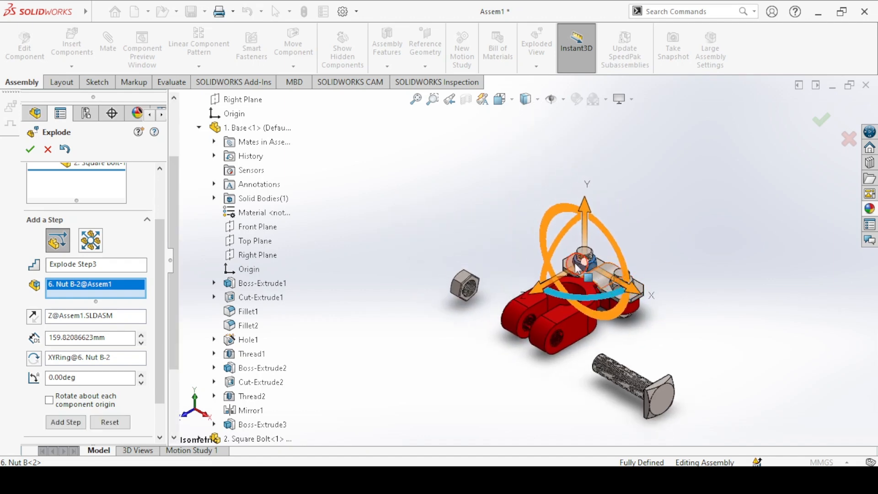
scroll(522, 261, "down", 5)
left_click(771, 330)
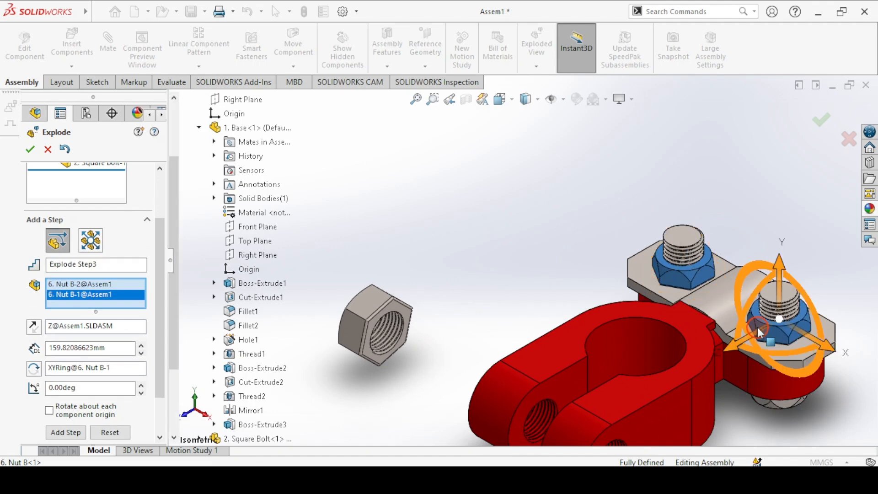
middle_click_drag(545, 280, 585, 244, "shift")
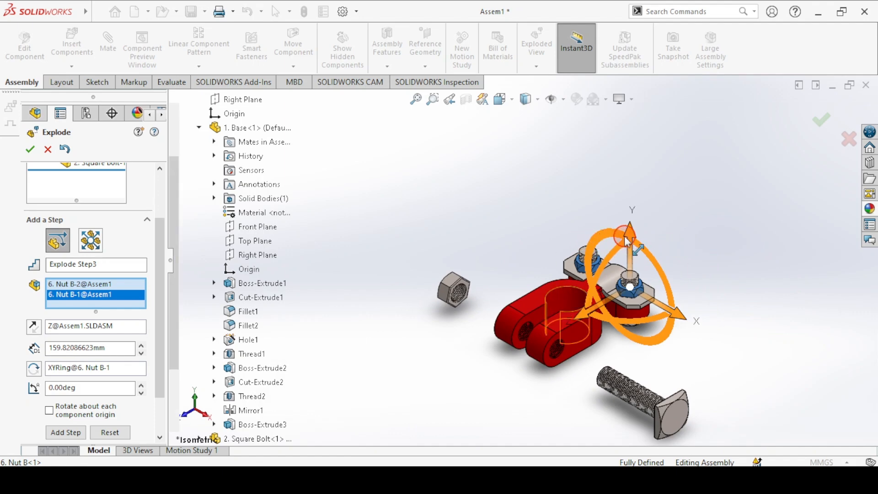
left_click_drag(630, 225, 609, 122)
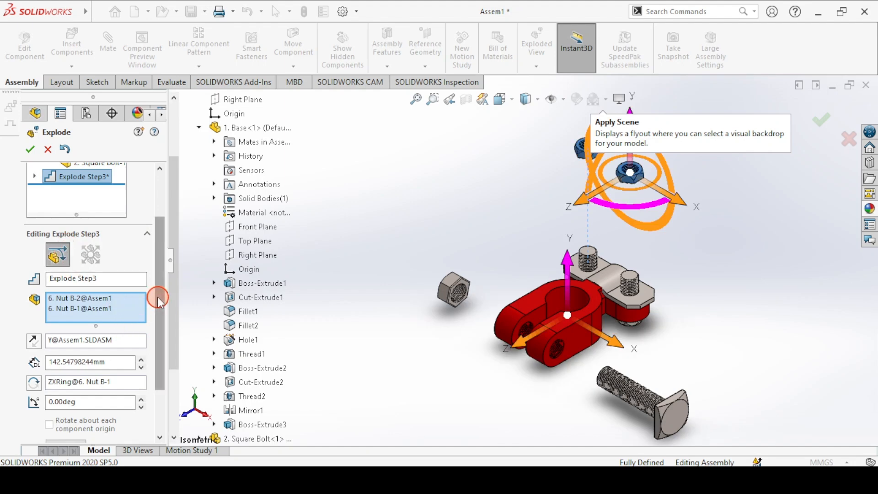
scroll(158, 302, "down", 3)
left_click(72, 403)
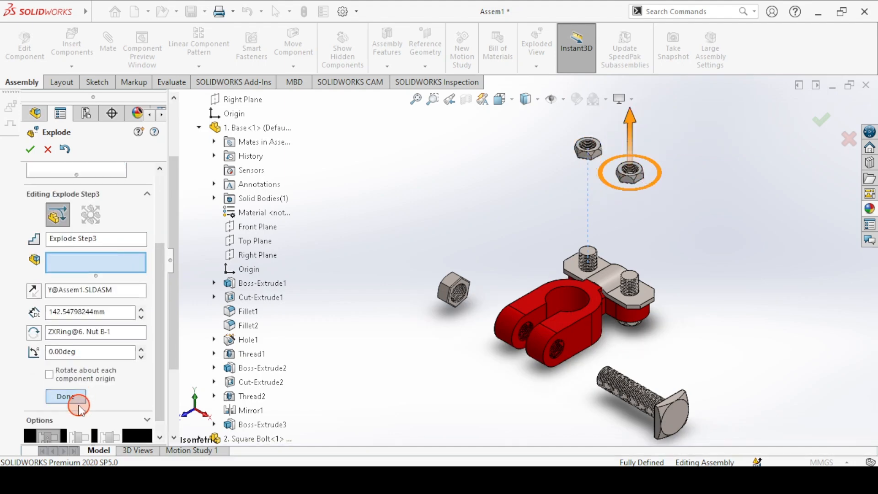
Step: Add an explode step that lifts the plate about 68 mm upward along the Y axis, below the B nuts
left_click(668, 264)
left_click(600, 277)
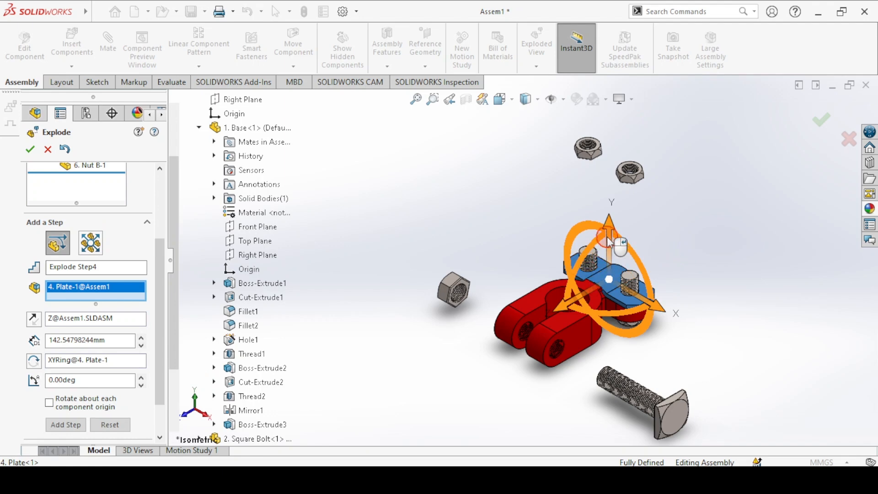
left_click_drag(610, 243, 604, 149)
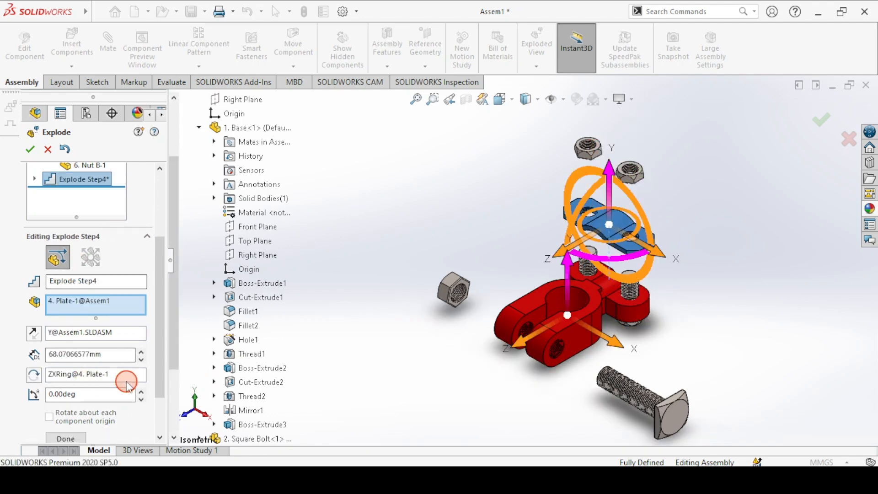
left_click(73, 439)
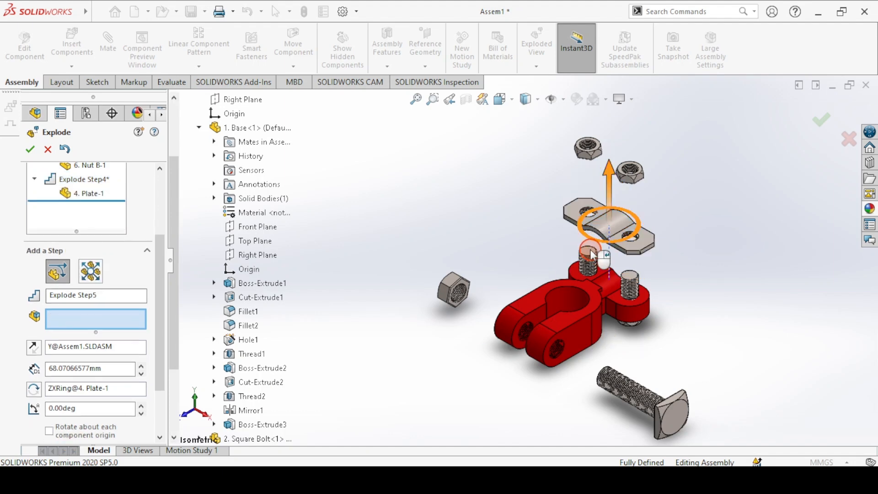
Step: Add an explode step that moves both hex screws together about 227 mm downward along the Y axis, below the base
left_click(629, 287)
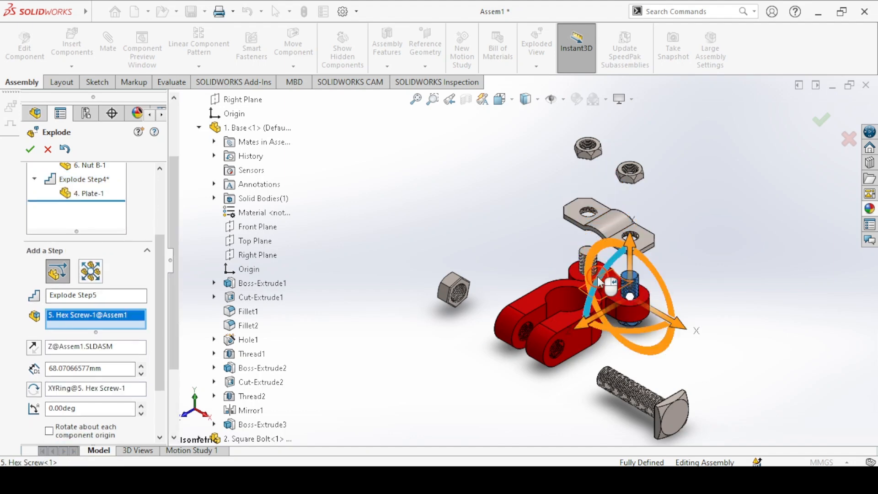
scroll(579, 250, "down", 3)
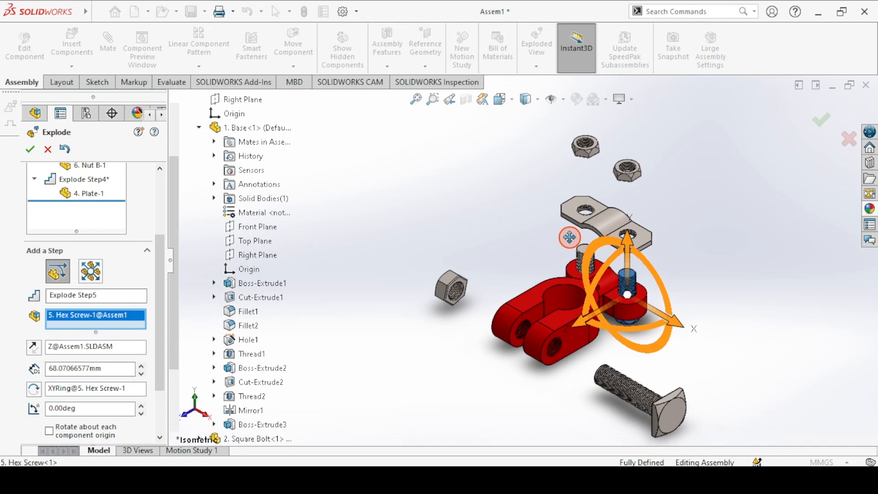
scroll(549, 226, "down", 1)
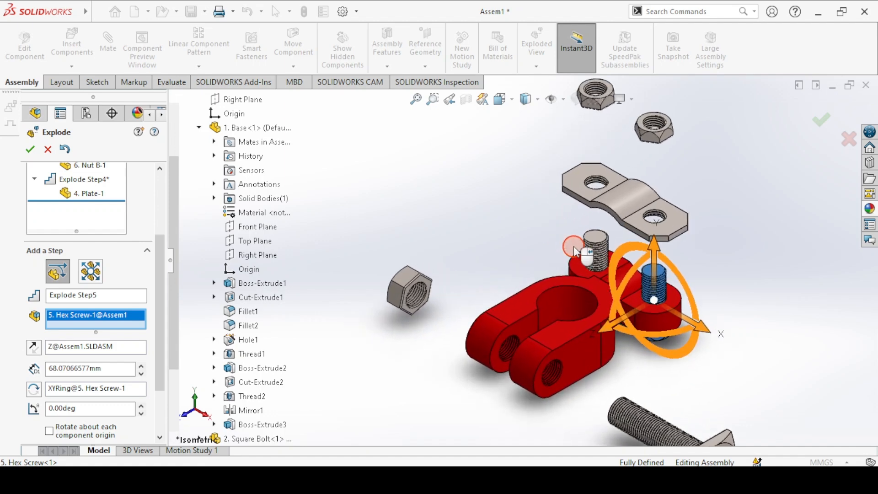
left_click(596, 251)
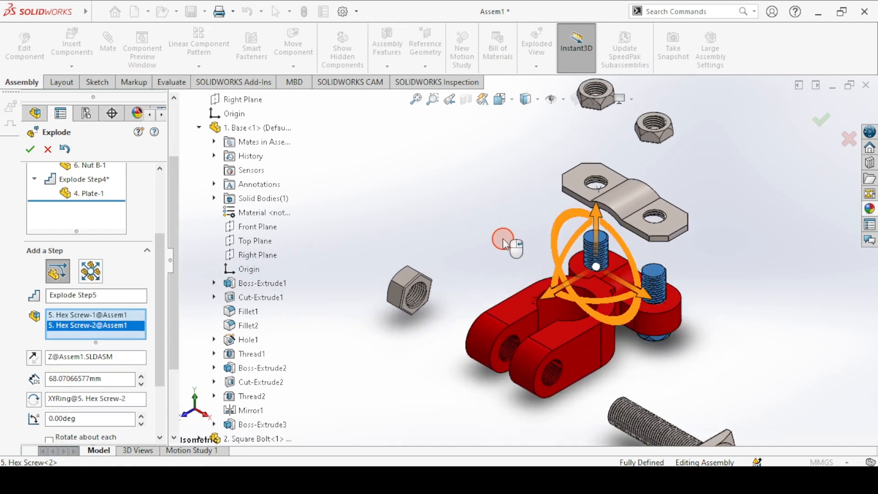
middle_click_drag(510, 263, 504, 141, "ctrl")
scroll(515, 169, "up", 1)
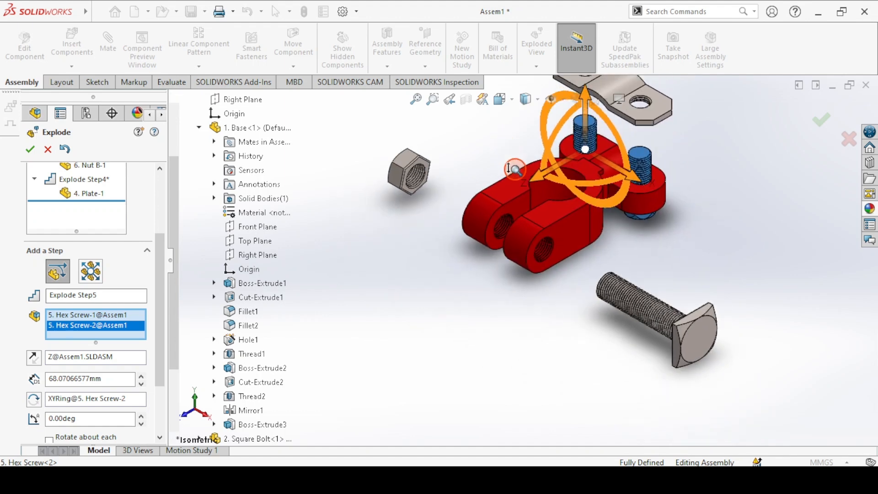
scroll(515, 170, "up", 2)
middle_click_drag(499, 188, 531, 137, "ctrl")
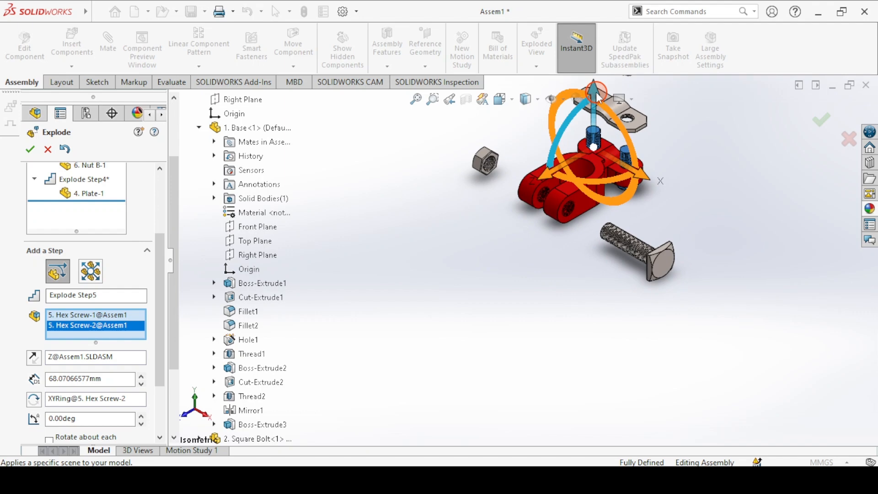
left_click_drag(600, 104, 602, 166)
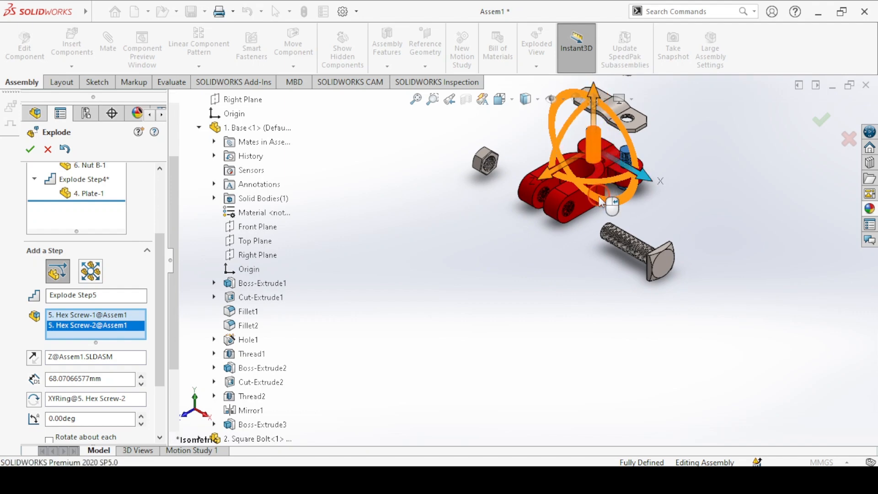
scroll(574, 133, "up", 2)
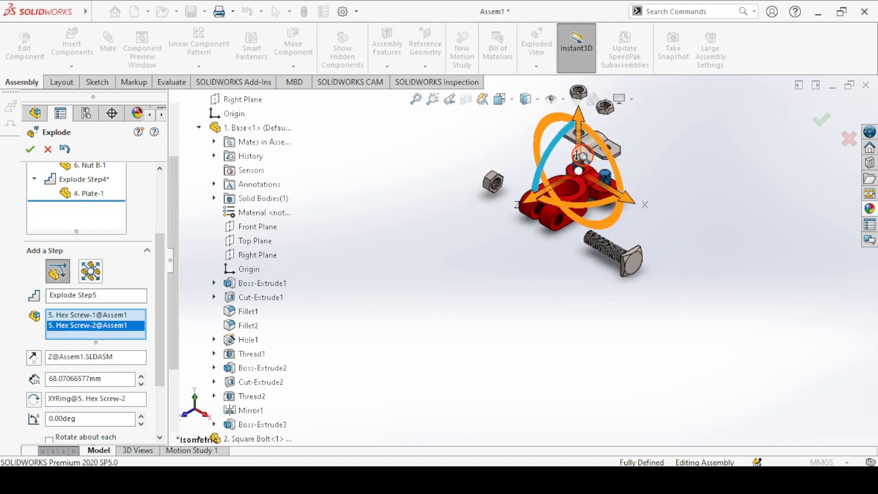
left_click_drag(571, 129, 574, 232)
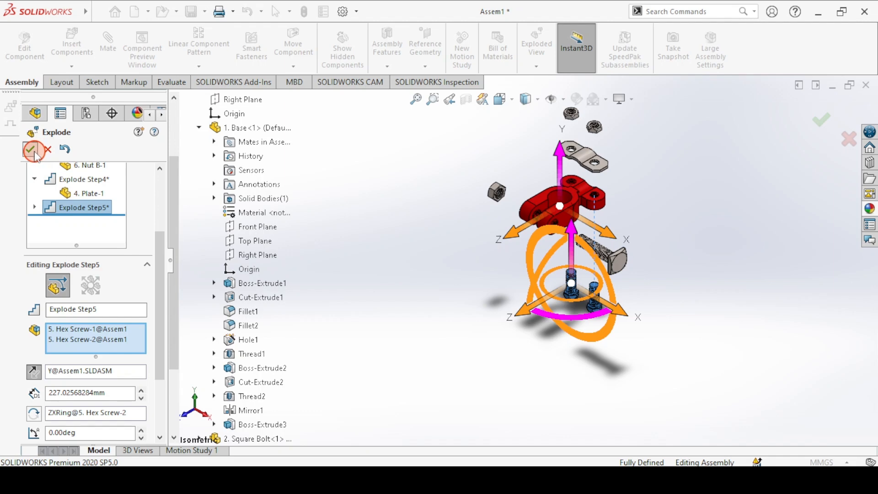
Step: Accept the exploded view and fit the whole exploded clamp assembly in the view
left_click(32, 150)
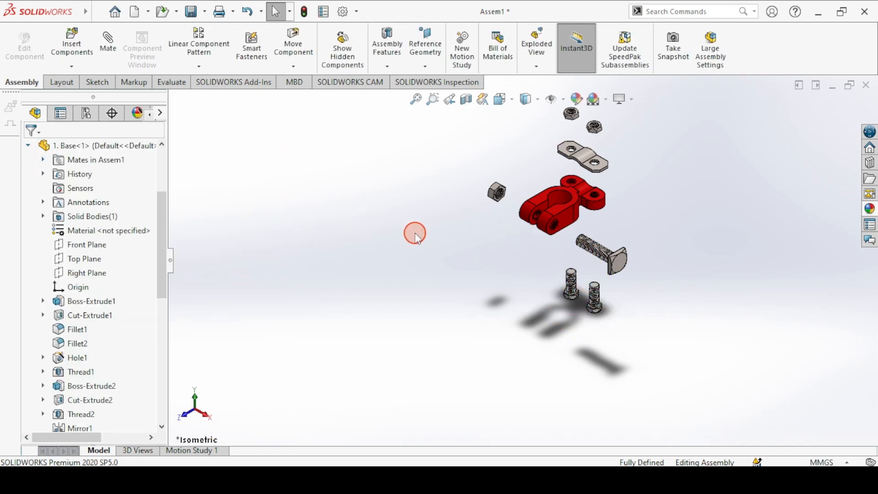
key("f")
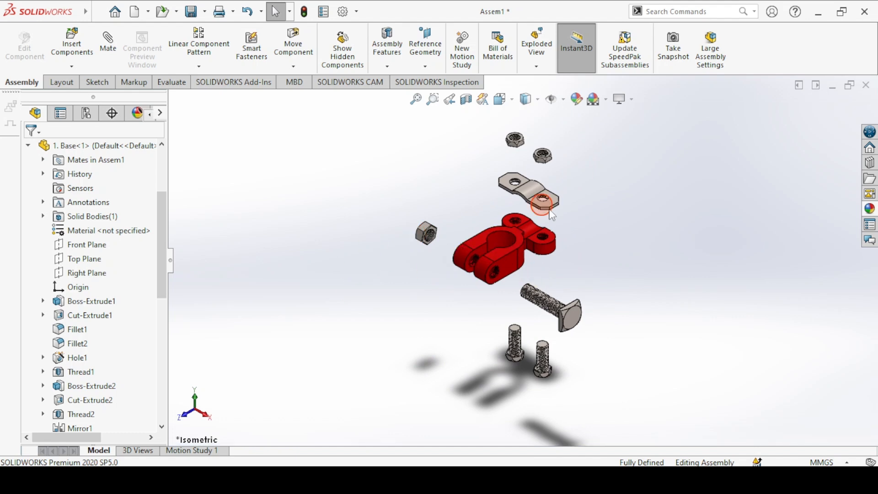
left_click(400, 210)
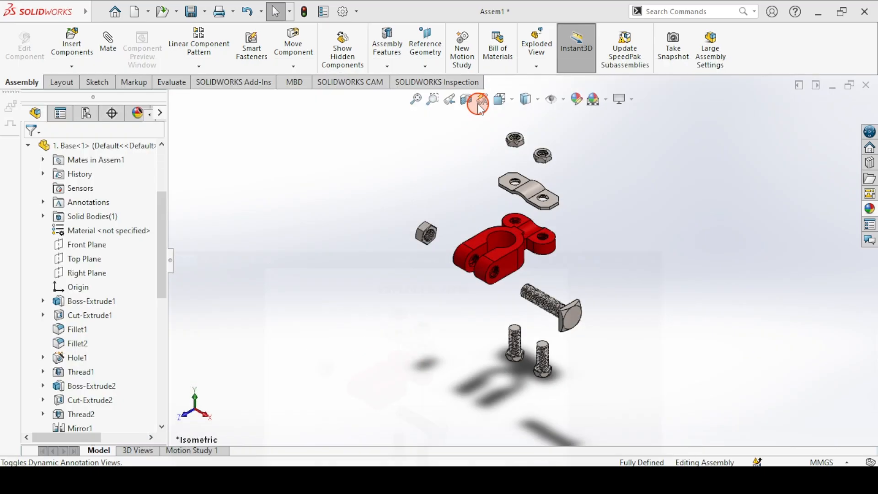
Step: Add smart explode lines for all the exploded nuts, bolt, plate and screws, using the bounding box center as reference point
left_click(536, 68)
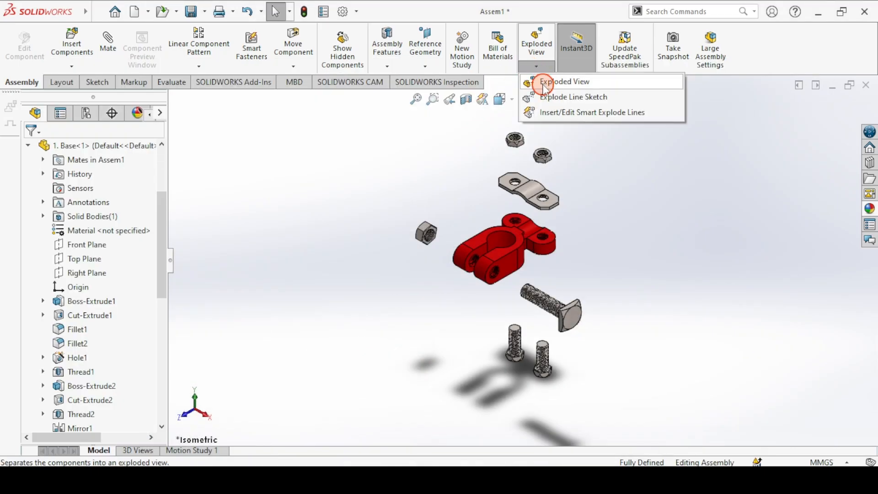
left_click(566, 118)
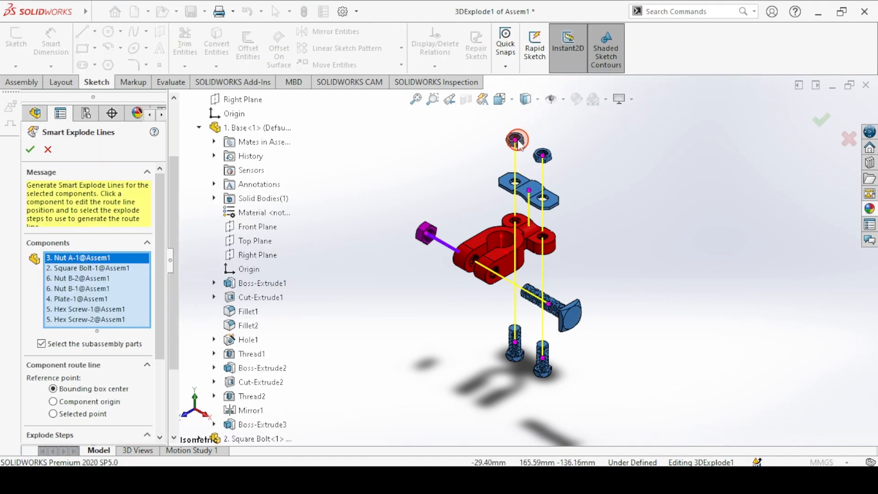
left_click(81, 251)
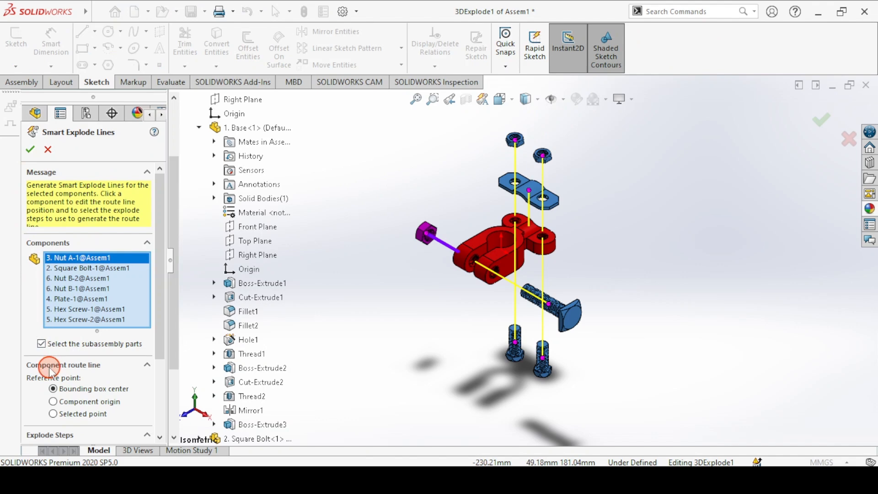
left_click(30, 149)
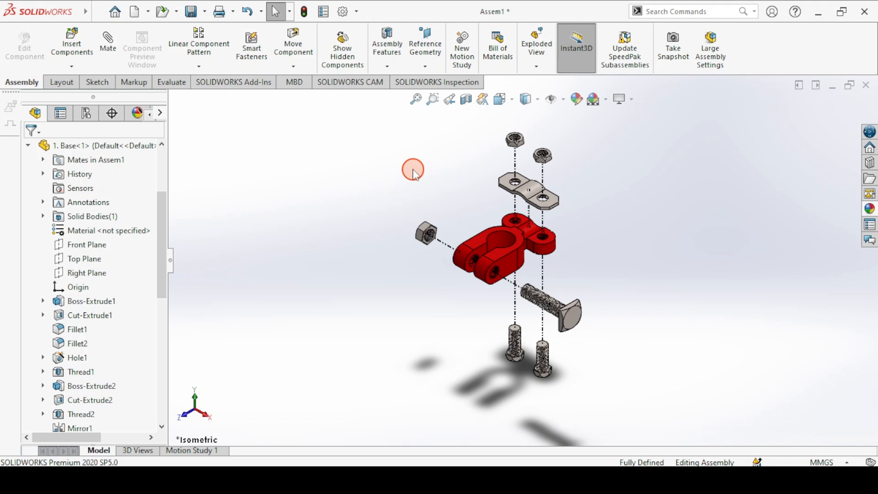
Step: Save the assembly as Final Assembly in the ABCCA folder on the desktop
left_click(190, 17)
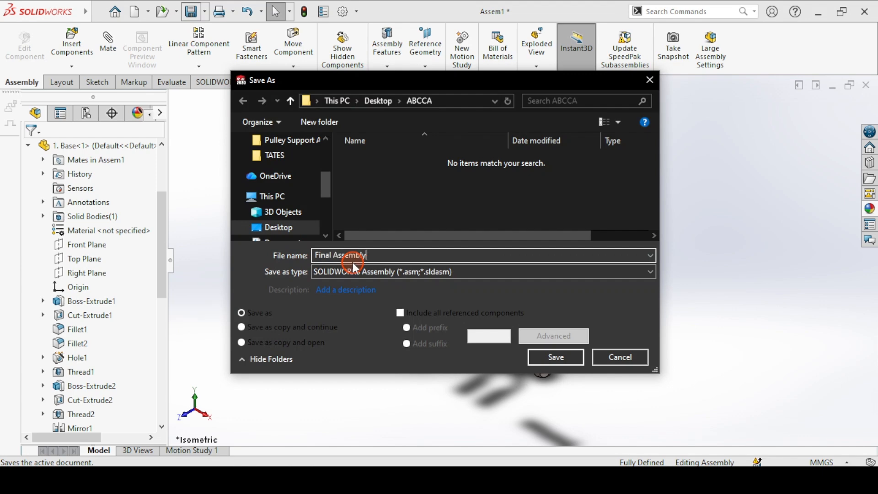
left_click(563, 356)
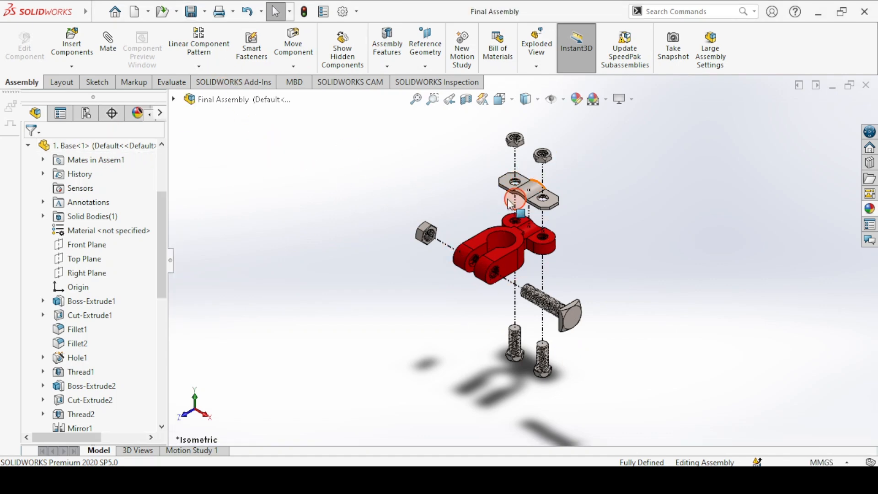
Step: Fold the base's feature list and switch the assembly between collapsed and exploded states, finishing with it collapsed
left_click(28, 145)
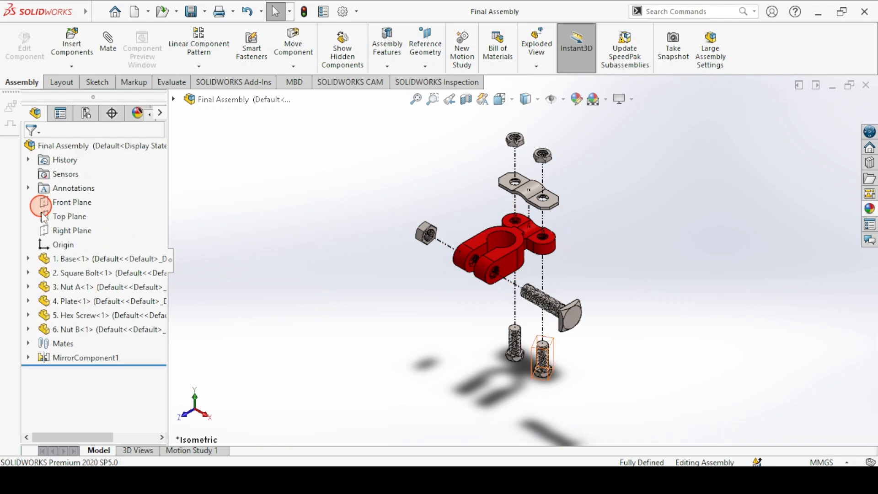
right_click(71, 147)
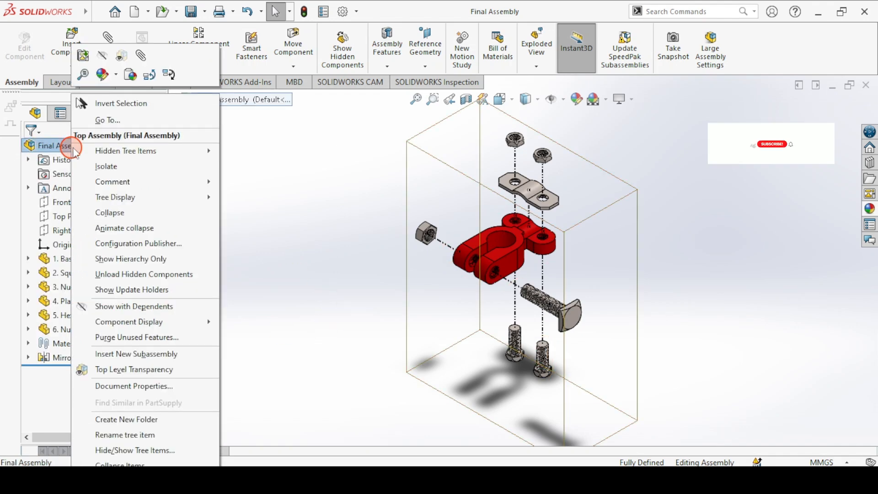
left_click(109, 212)
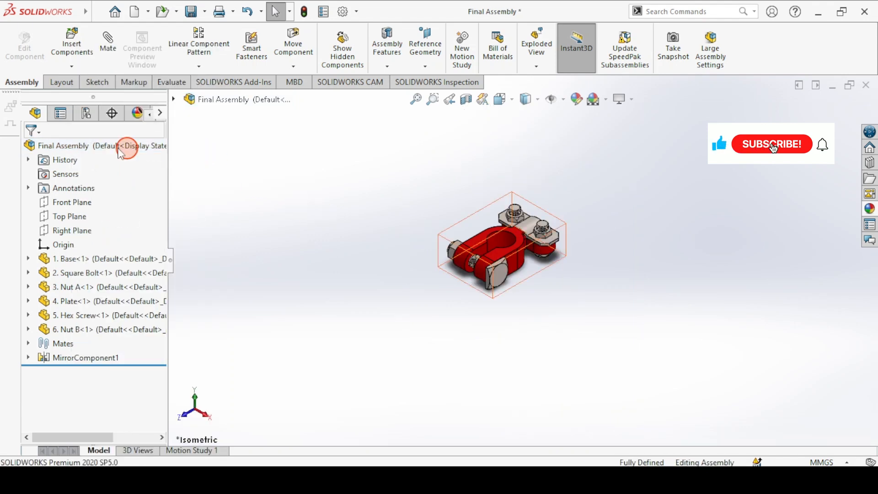
right_click(94, 147)
left_click(120, 216)
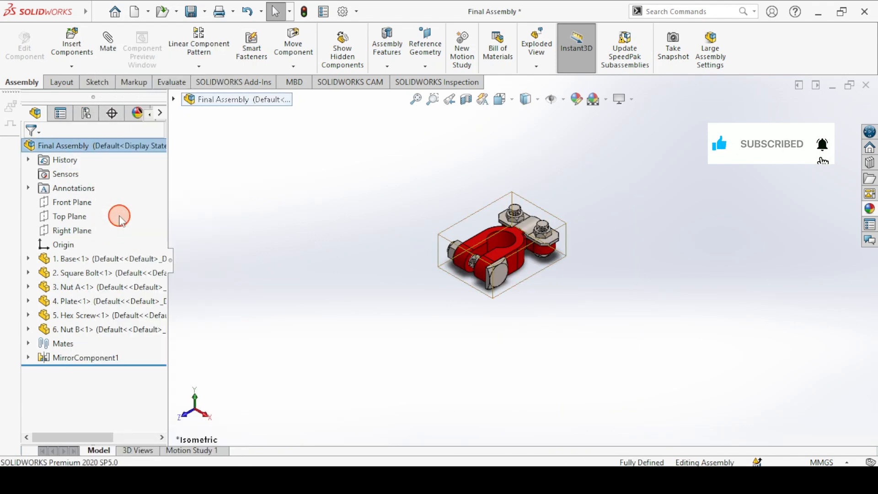
right_click(82, 151)
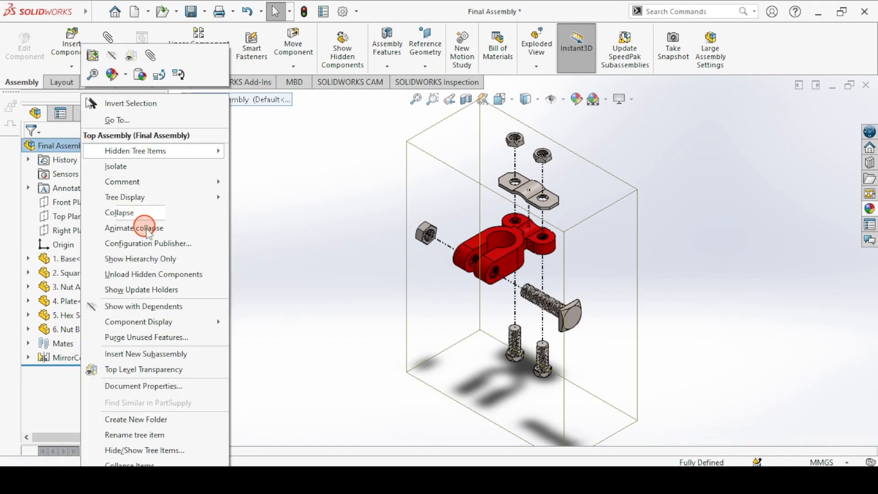
left_click(88, 150)
Step: Play the explode animation of the collapsed assembly and close the animation playback
right_click(88, 149)
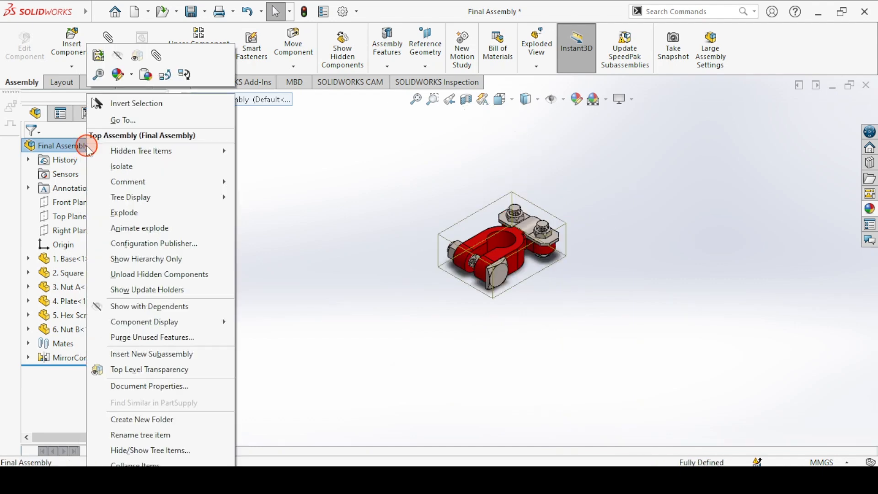
left_click(135, 228)
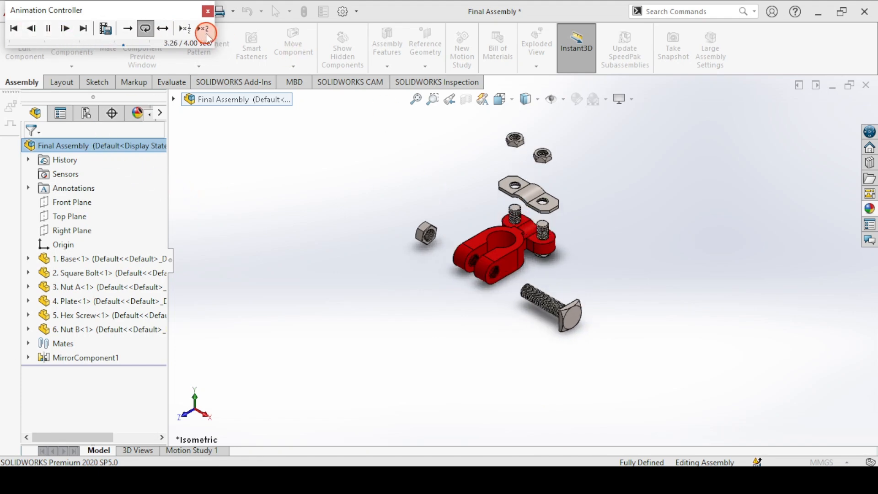
left_click(208, 11)
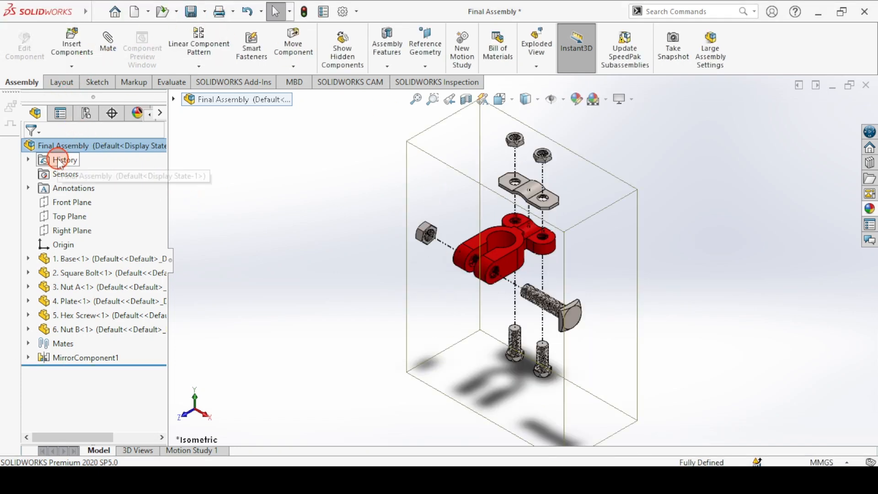
Step: Play the collapse animation of the exploded assembly, close the playback and clear the selection
right_click(33, 146)
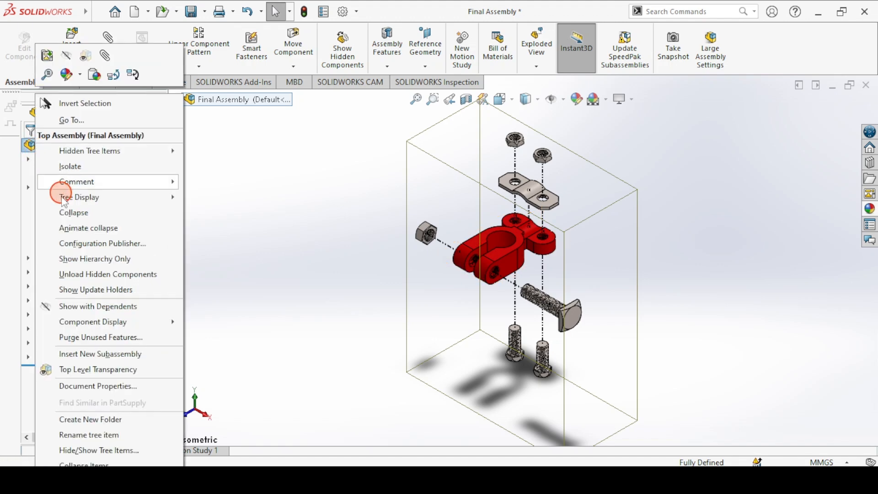
left_click(93, 229)
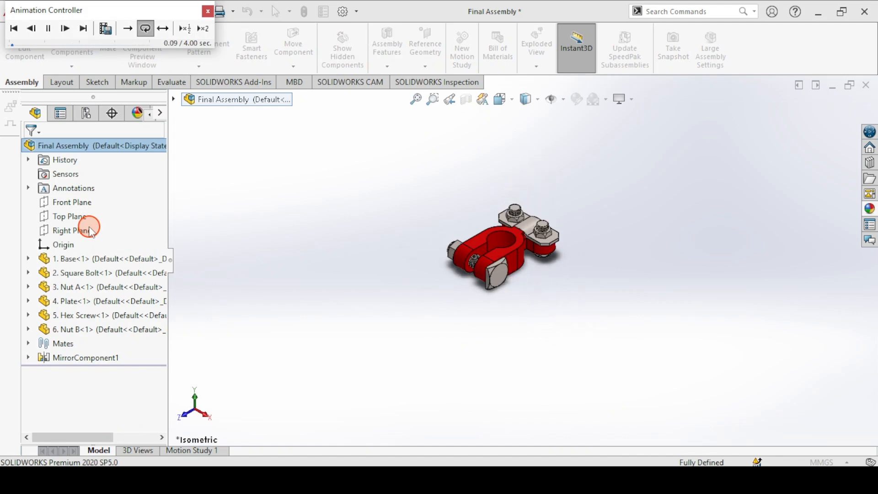
left_click(208, 11)
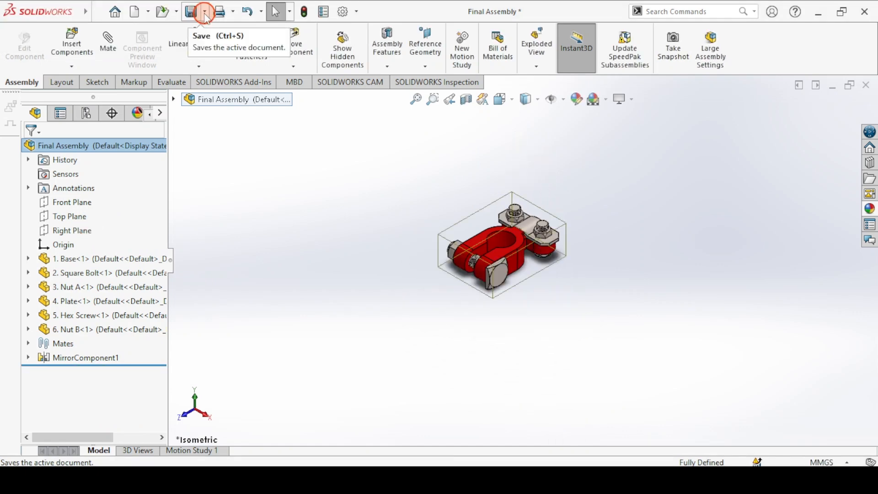
left_click(273, 205)
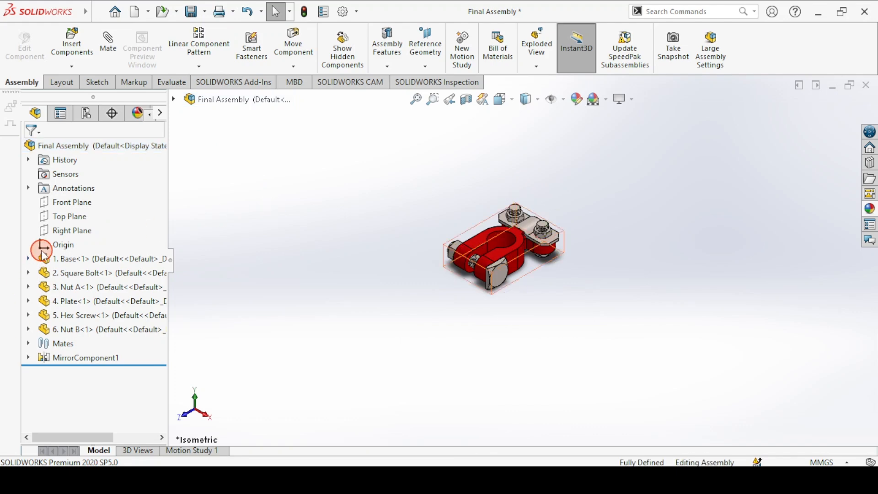
Step: Return the collapsed assembly to its exploded state without animation and clear the selection
left_click(72, 144)
right_click(73, 145)
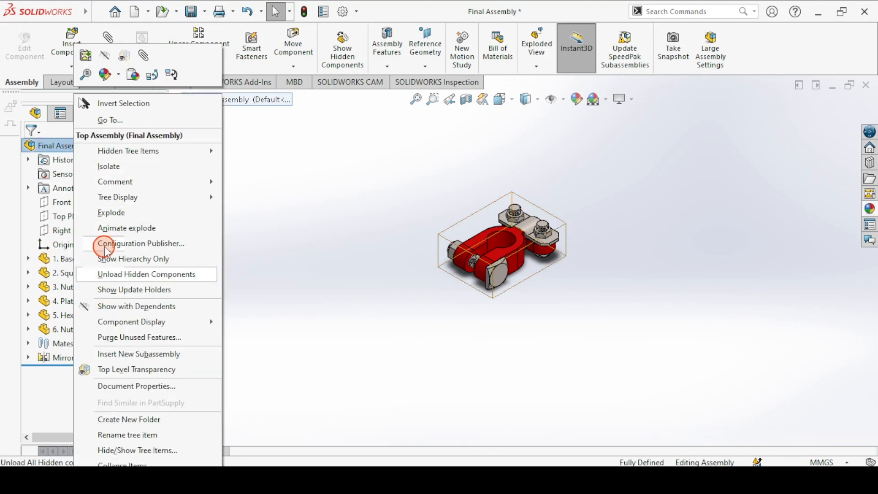
left_click(110, 213)
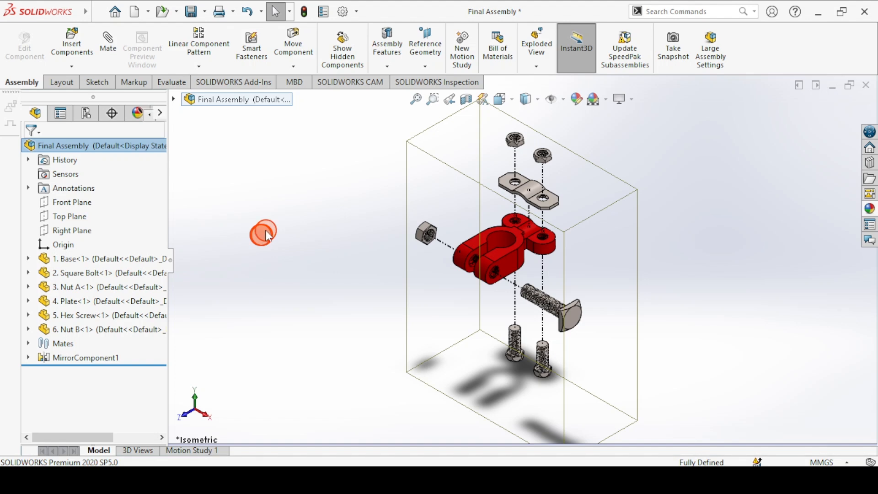
left_click(266, 231)
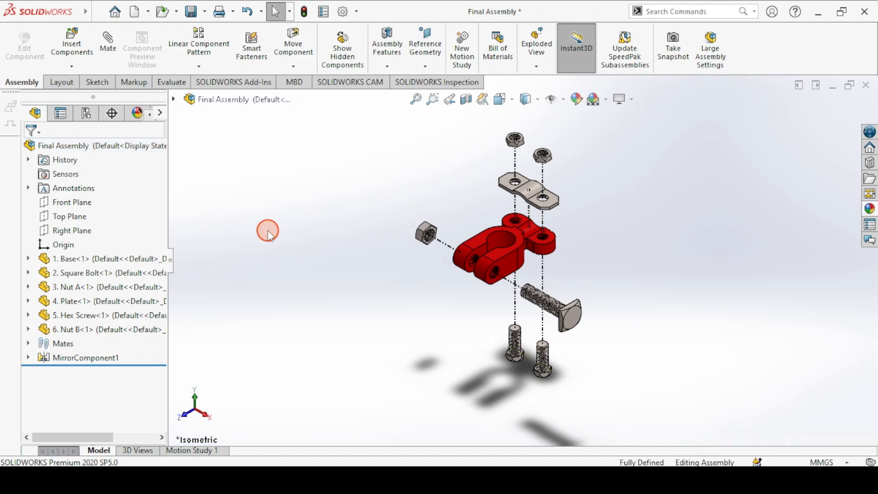